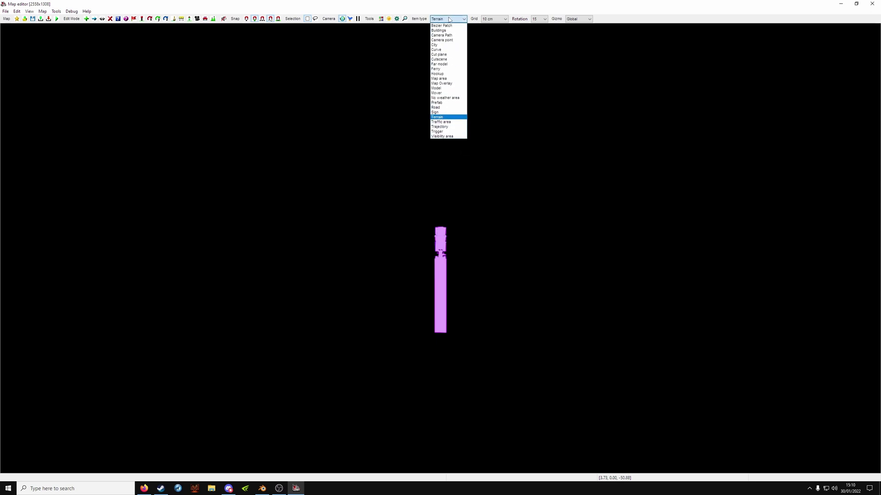
Step: Place a straight us 1-1 country 1 road segment beside the truck, running parallel to it
click(435, 107)
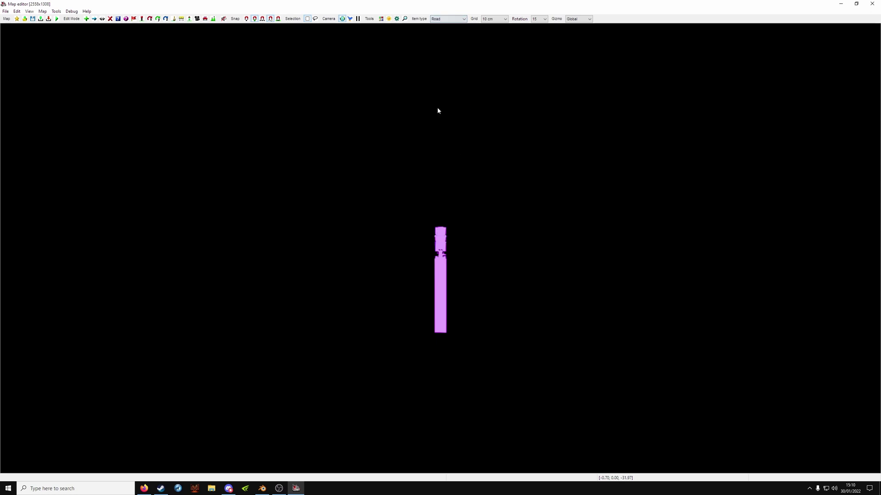
key(Insert)
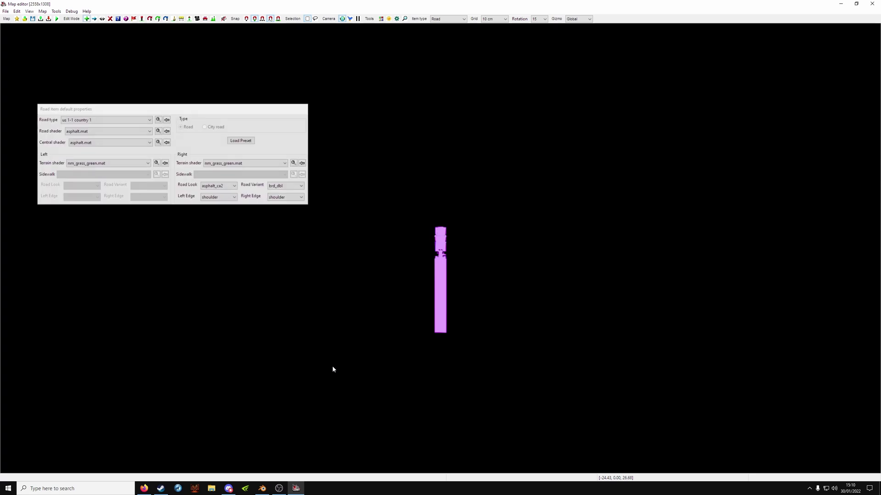
click(372, 402)
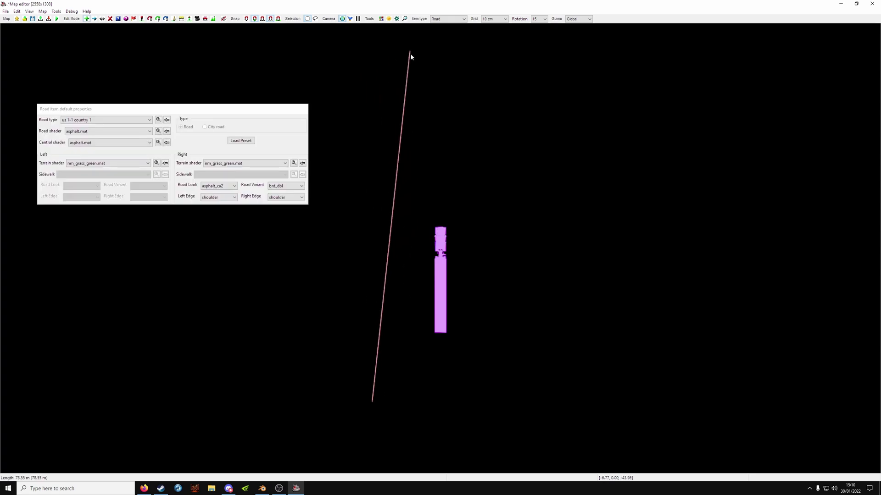
click(365, 54)
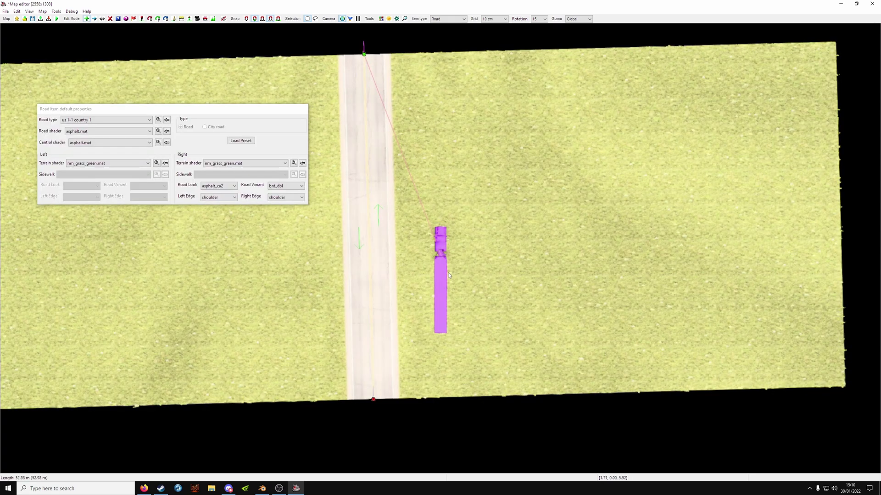
key(Escape)
Step: Place a second us 1-1 country 1 road, about 84 m long, on the other side of the truck and roughly parallel to the first
scroll(482, 284, down, 3)
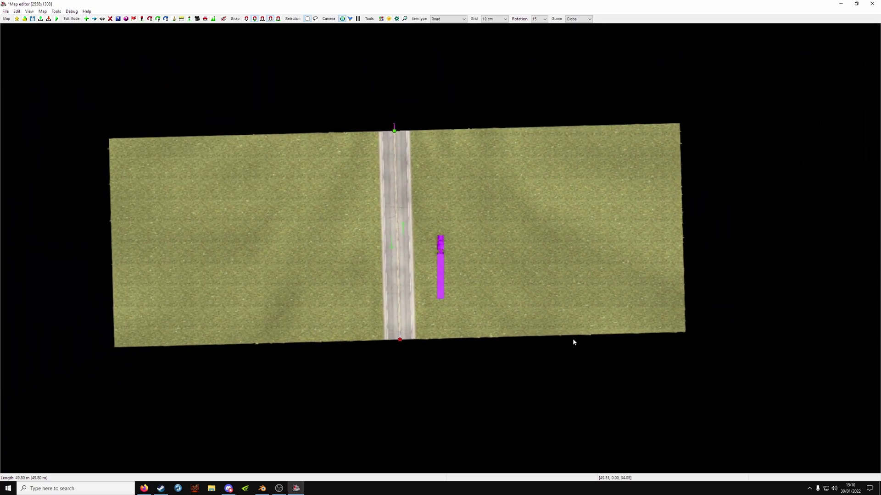
key(Insert)
click(603, 336)
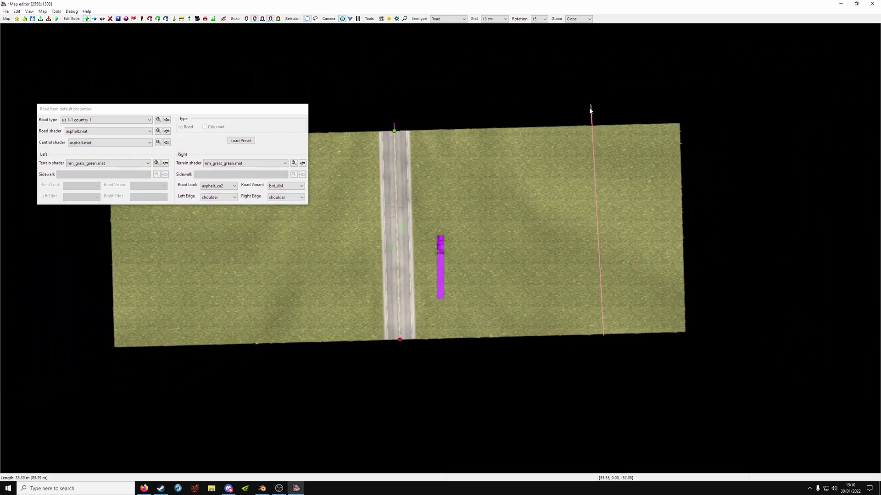
click(591, 109)
key(Escape)
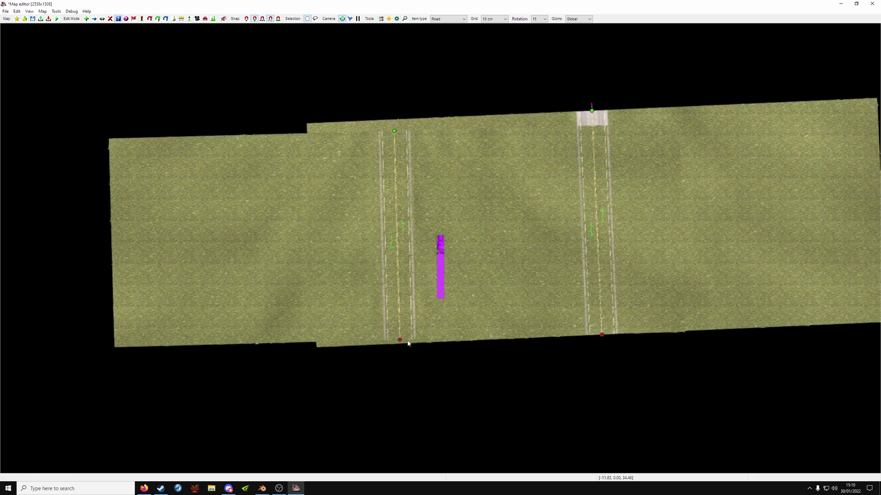
Step: Set the terrain size to 50 on both sides of the first road, beside the truck
double_click(413, 343)
drag(301, 110, 562, 322)
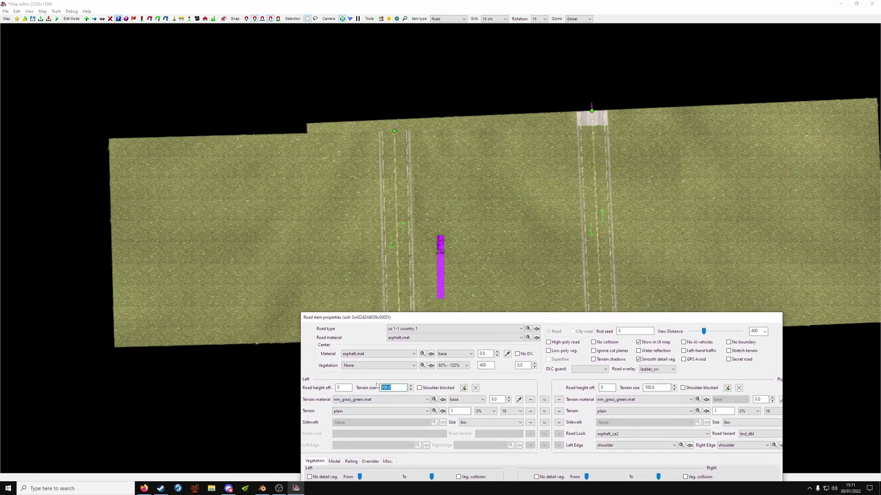
text(50)
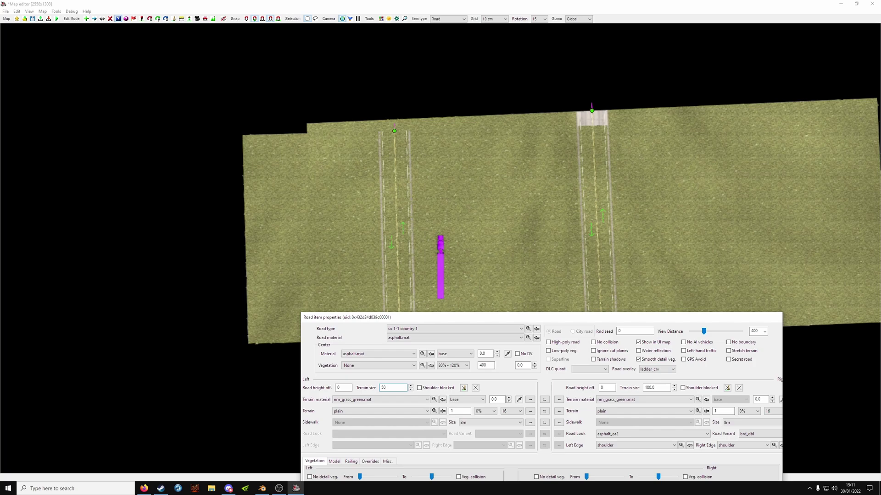
text(5)
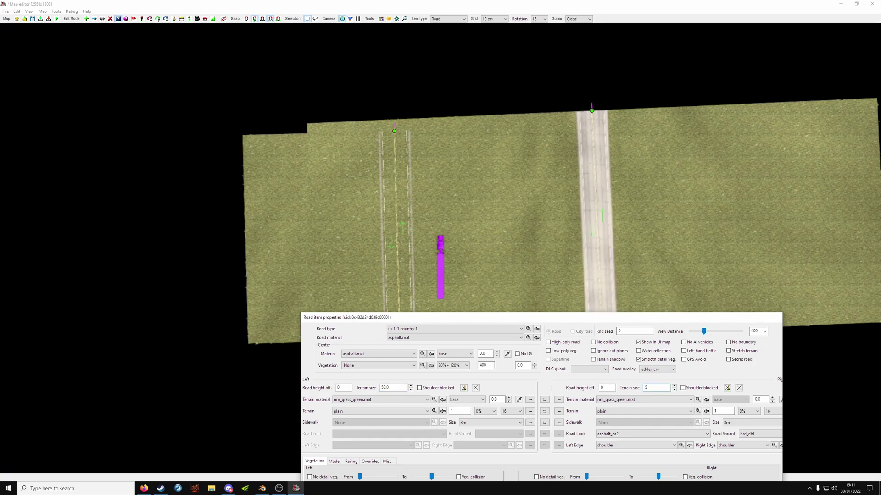
drag(612, 316, 629, 87)
click(434, 338)
Step: Apply the default road properties, with a terrain size of 50 on both sides, to the second road
double_click(600, 338)
click(497, 336)
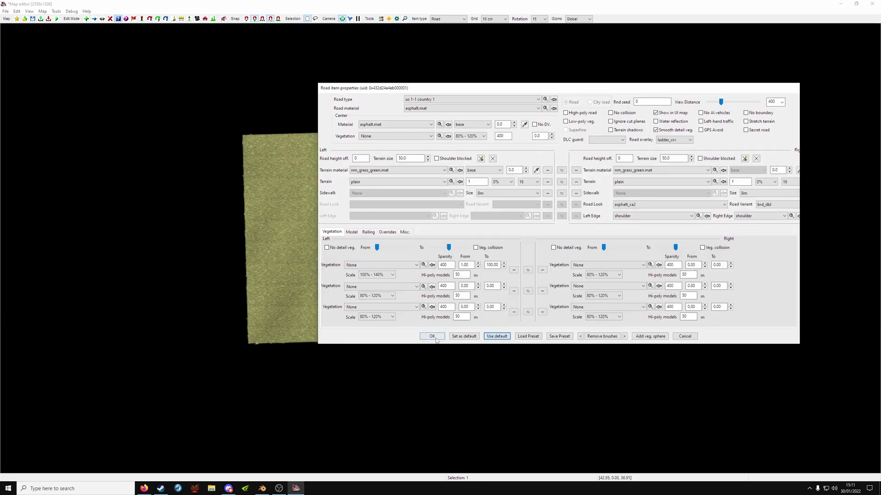
key(Return)
Step: Set the second road's left terrain profile to down, so its ground slopes toward the first road
key(p)
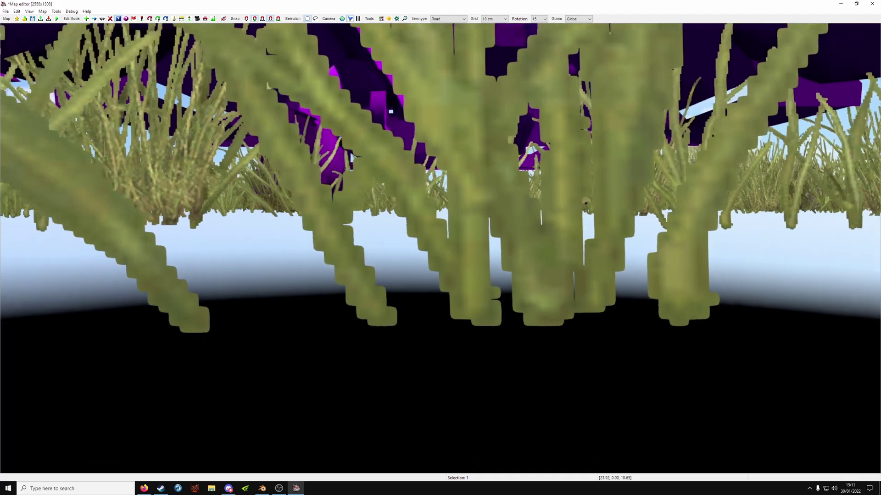
scroll(440, 247, down, 3)
key(KP_5)
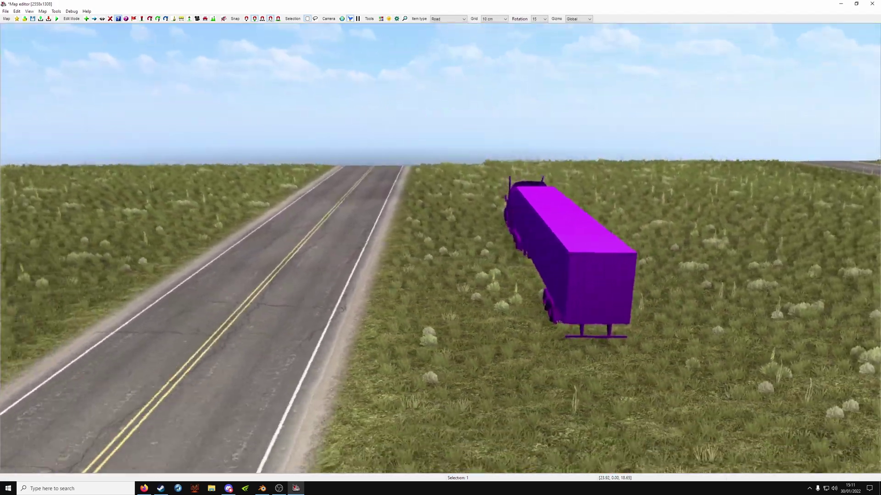
key(KP_5)
key(KP_6)
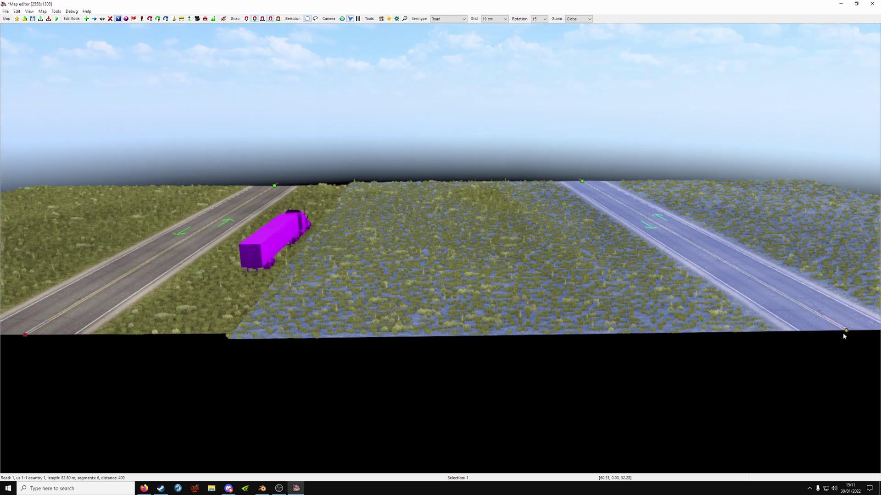
double_click(843, 332)
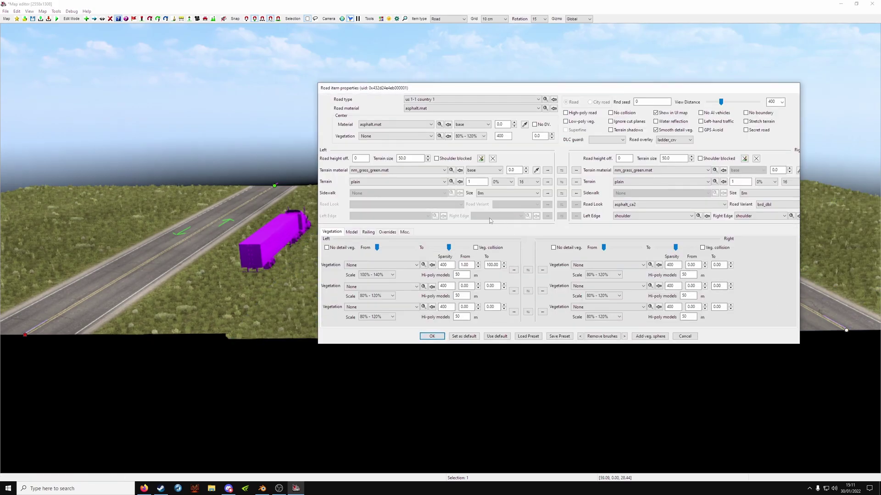
click(634, 185)
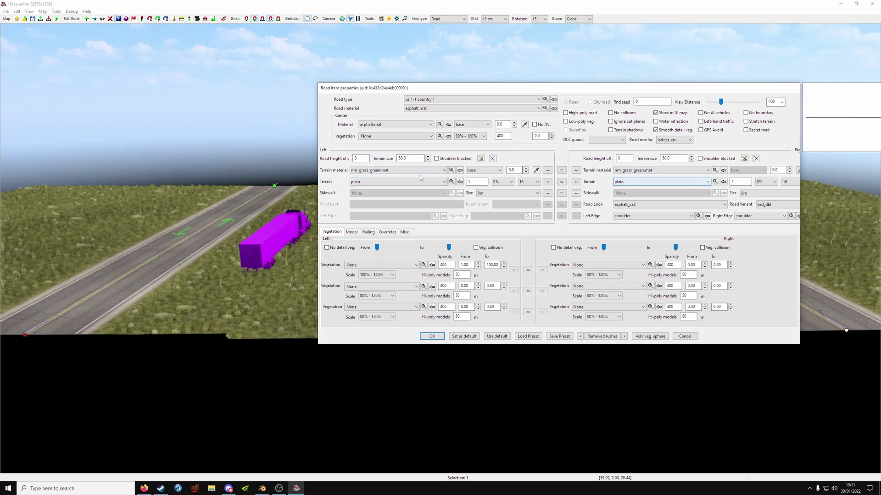
click(394, 183)
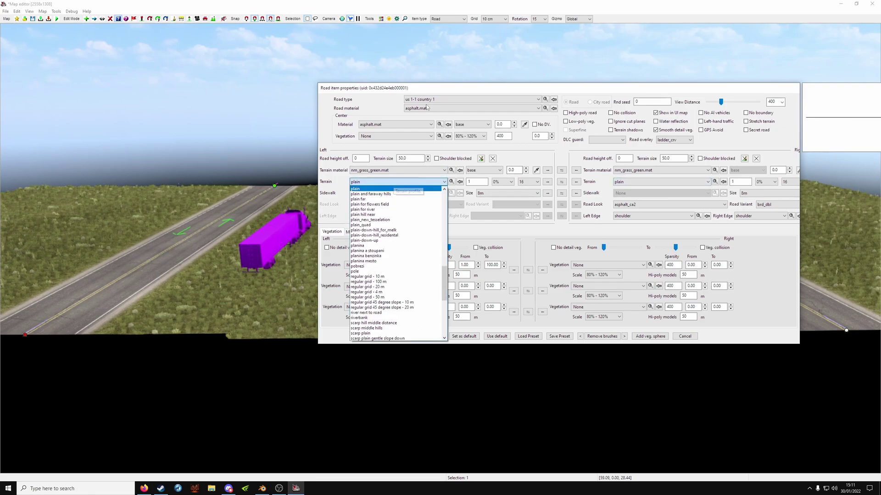
scroll(385, 188, up, 20)
click(384, 185)
scroll(383, 185, down, 2)
scroll(384, 185, up, 1)
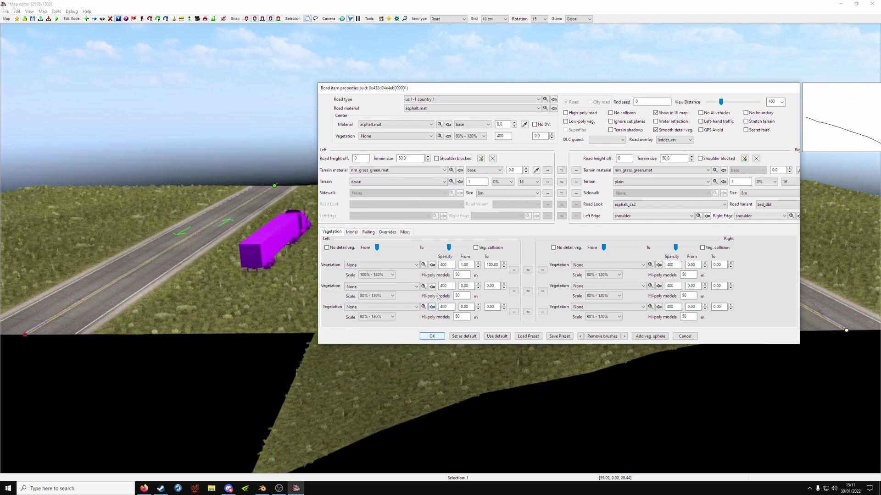
drag(447, 93, 653, 258)
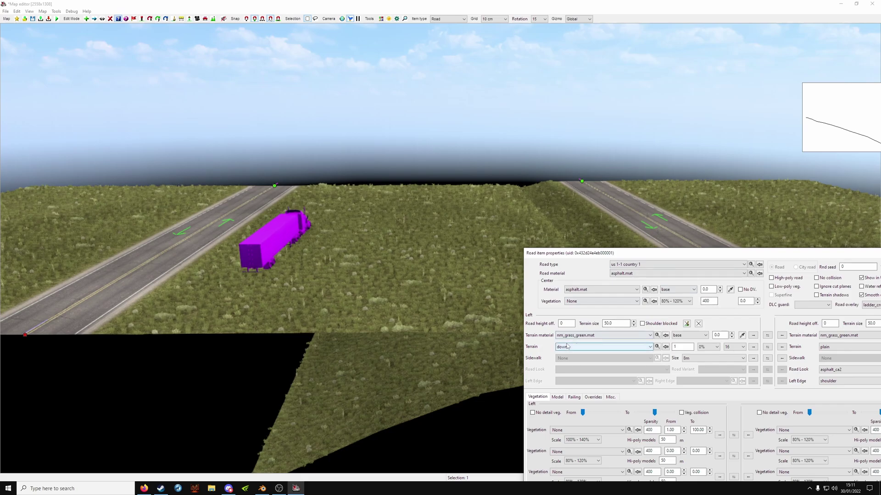
drag(613, 254, 572, 118)
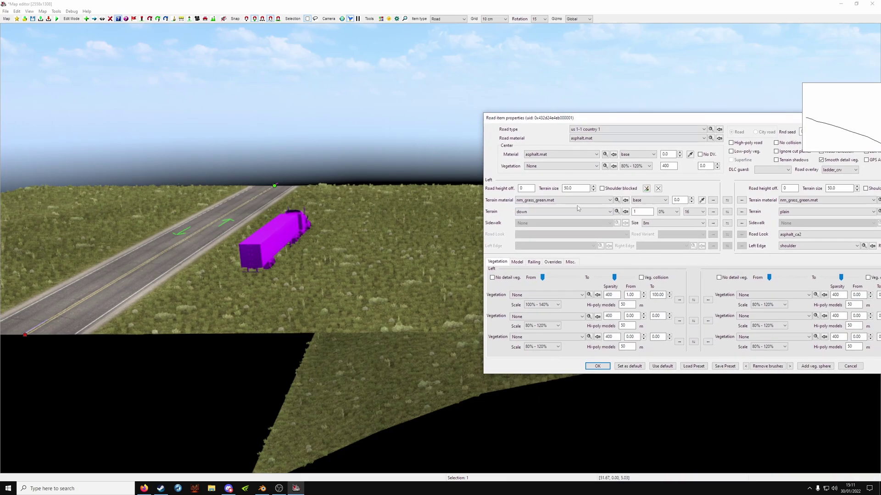
click(595, 366)
Step: Set the first road's right terrain profile to down, so its ground slopes toward the second road
double_click(47, 324)
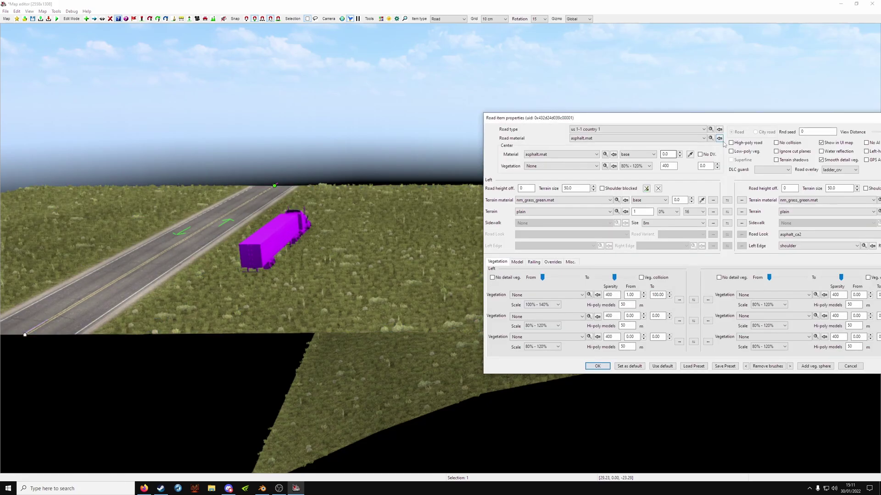
drag(730, 120, 287, 205)
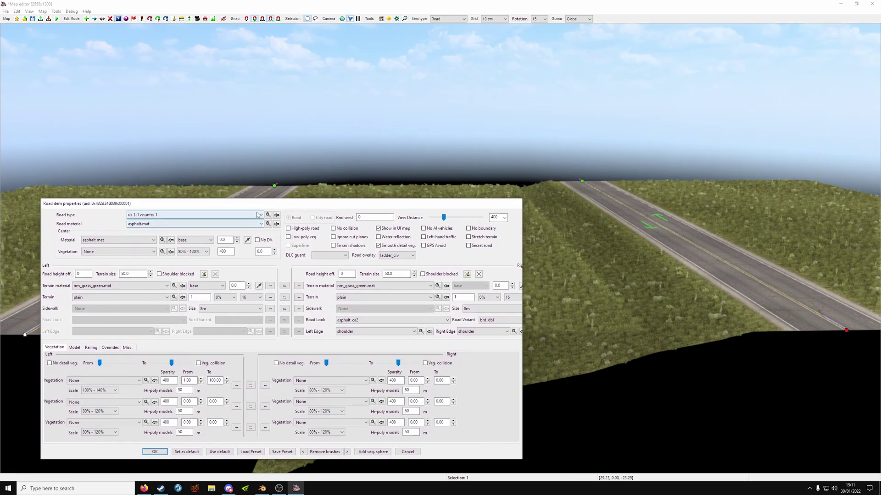
click(359, 297)
click(358, 304)
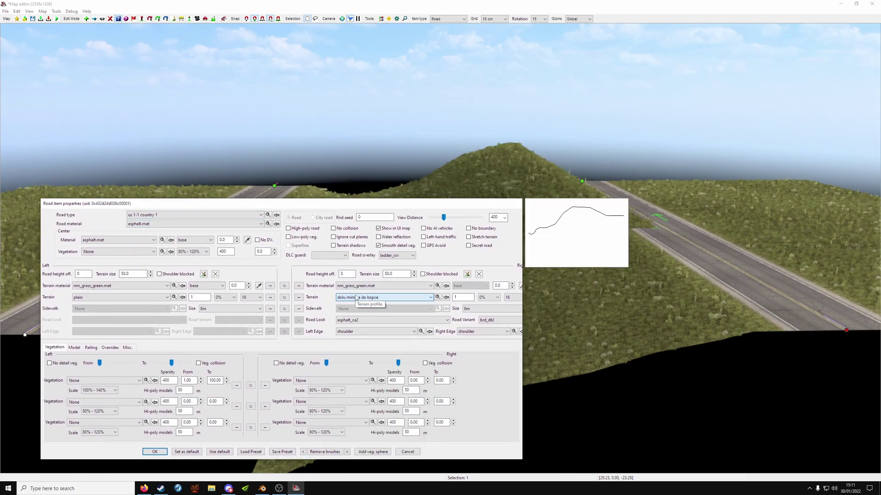
scroll(355, 298, up, 1)
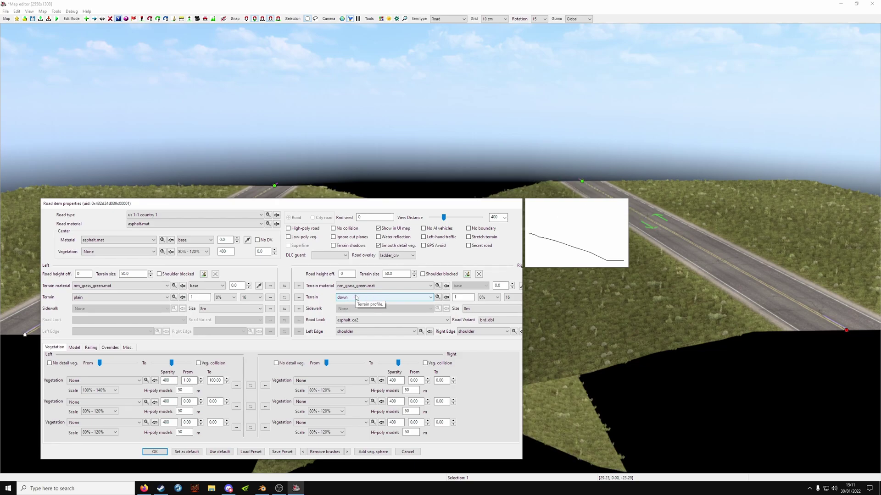
click(155, 453)
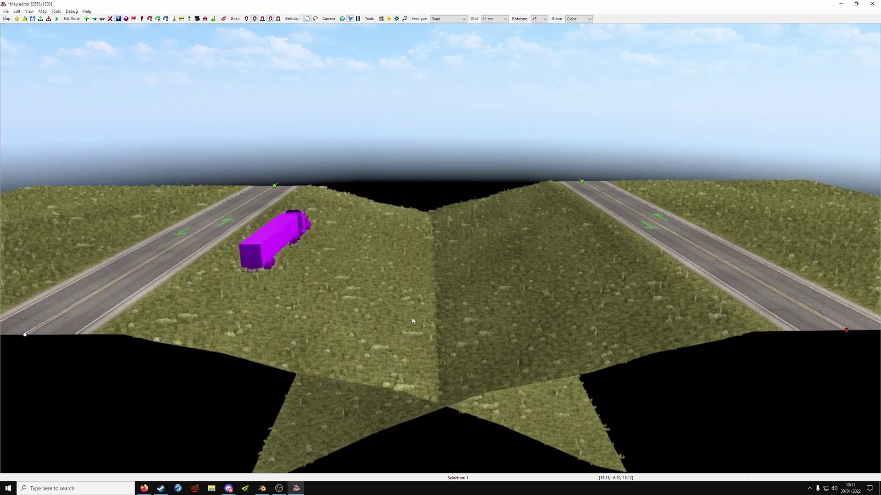
Step: Place a terrain item about 84 m long with water_river.mat and the plain profile along the valley between the roads
key(f)
middle_drag(424, 159, 458, 340)
click(448, 19)
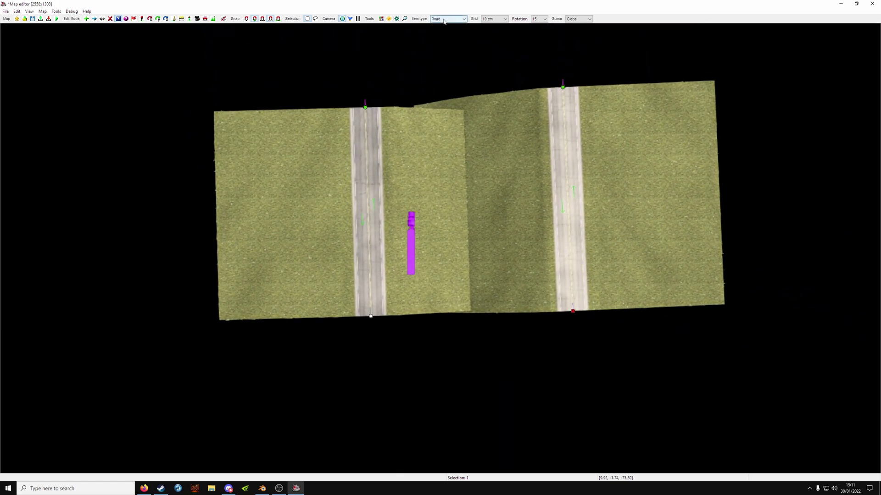
click(448, 117)
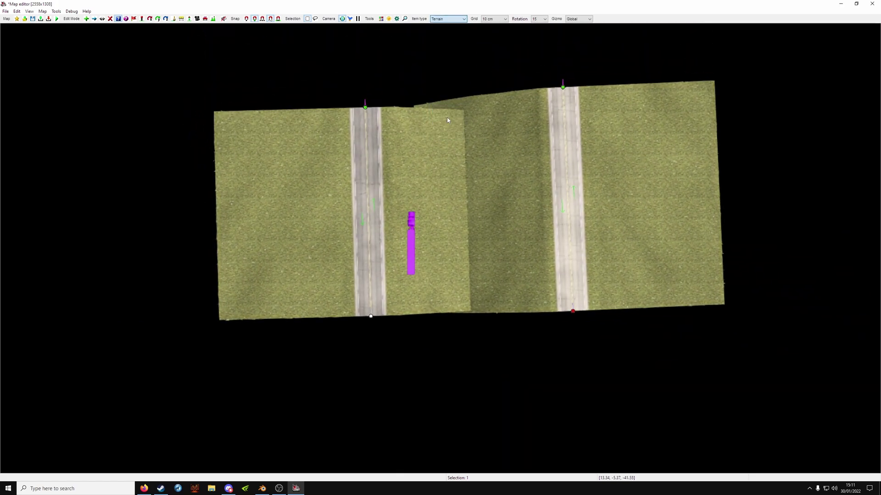
key(e)
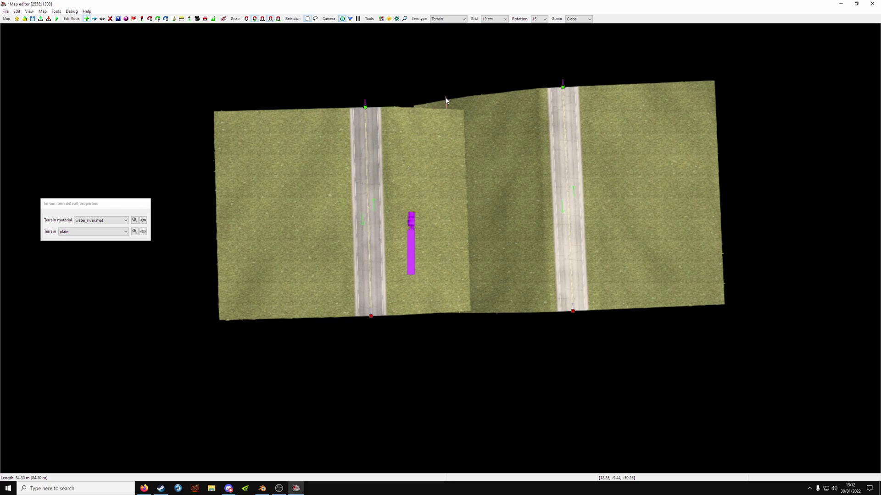
key(Escape)
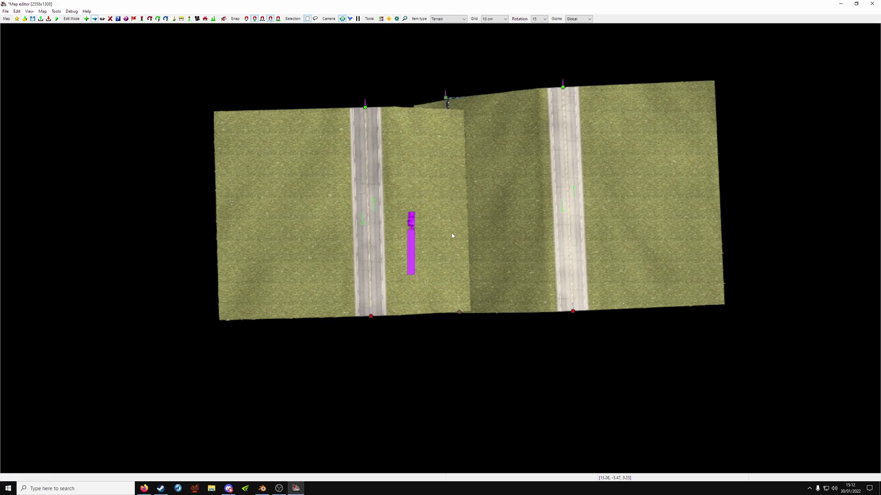
Step: Shift both nodes of the water terrain toward the first road and raise it to fill the valley between the roads
drag(418, 66, 500, 328)
drag(512, 204, 468, 205)
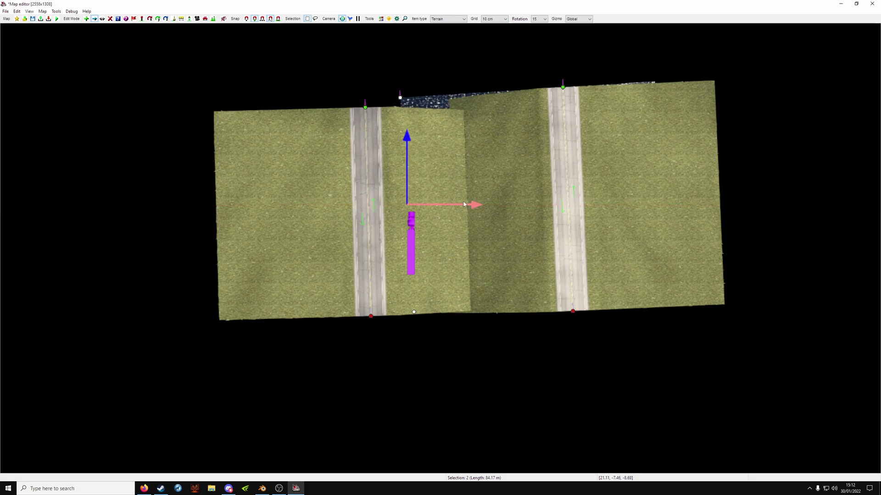
key(p)
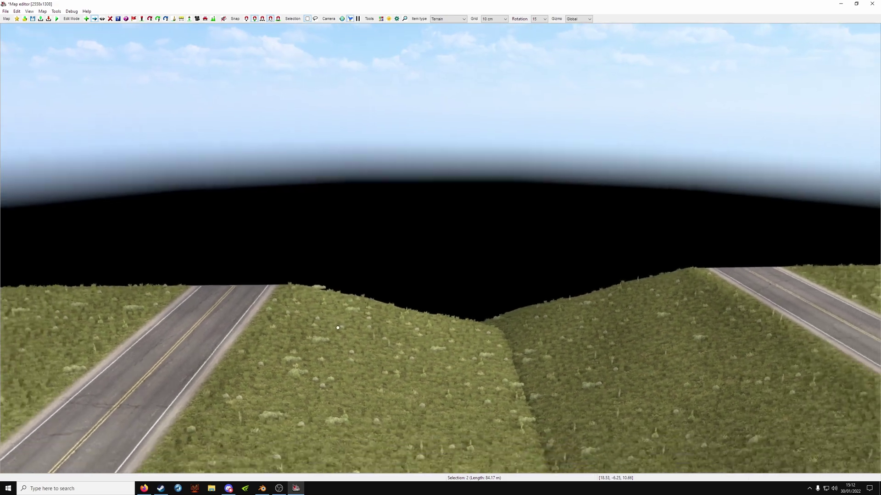
key(s)
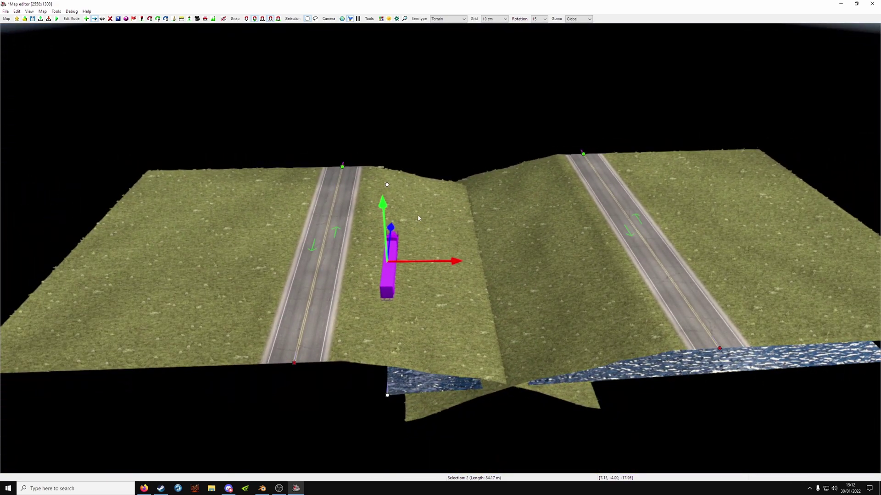
drag(383, 208, 393, 225)
key(m)
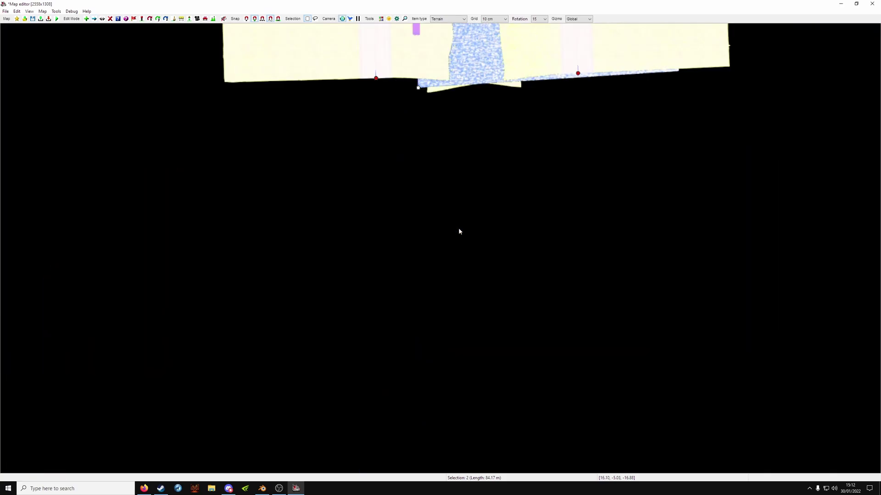
key(m)
key(KP_8)
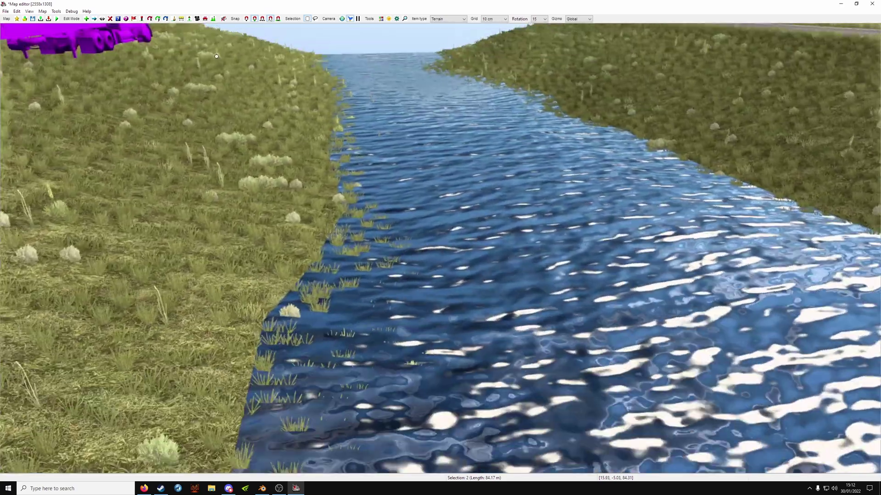
key(KP_5)
right_drag(274, 158, 270, 145)
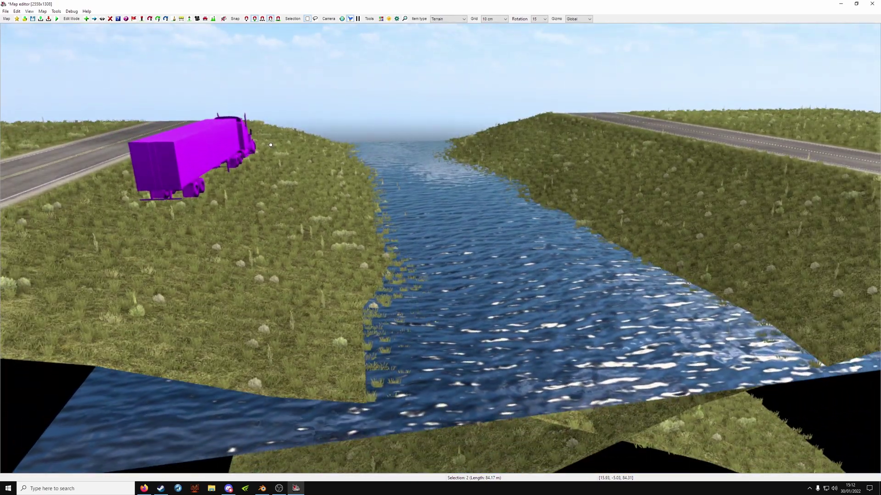
Step: Extend the water terrain from its far-end node with two short segments running beyond the end of the two roads
key(m)
mouse_move(439, 208)
right_down()
mouse_move(434, 184)
mouse_move(430, 216)
right_up()
key(e)
click(419, 180)
key(Escape)
key(Escape)
click(403, 206)
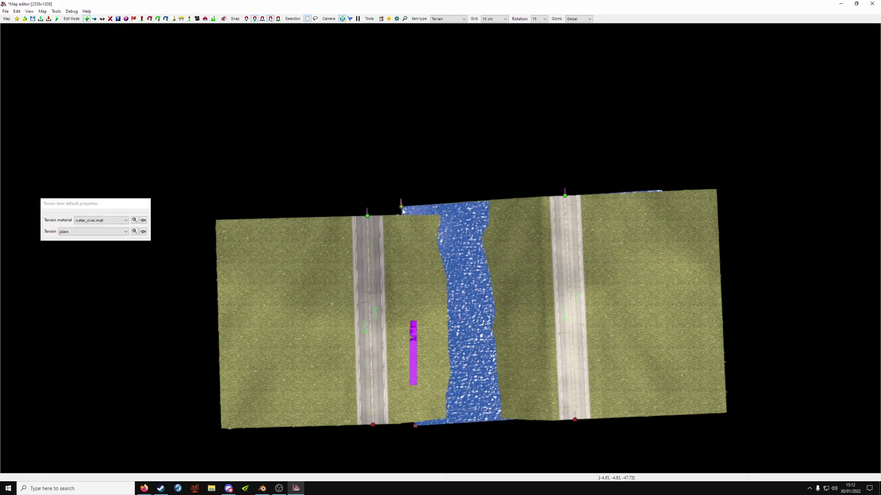
key(w)
right_drag(397, 256, 390, 273)
click(407, 229)
right_drag(428, 188, 420, 227)
click(425, 228)
Step: Continue the river with four longer water terrain segments, bending it in a wide curve toward the first road's side
scroll(424, 236, down, 2)
scroll(424, 236, down, 3)
click(444, 171)
right_drag(433, 156, 454, 225)
click(438, 196)
click(328, 153)
click(216, 125)
key(Escape)
Step: Preview water_river_small.mat and water_pool.mat on the river's long bend segment, and set its right terrain material to water_muddy.mat
right_drag(470, 351, 415, 204)
key(w)
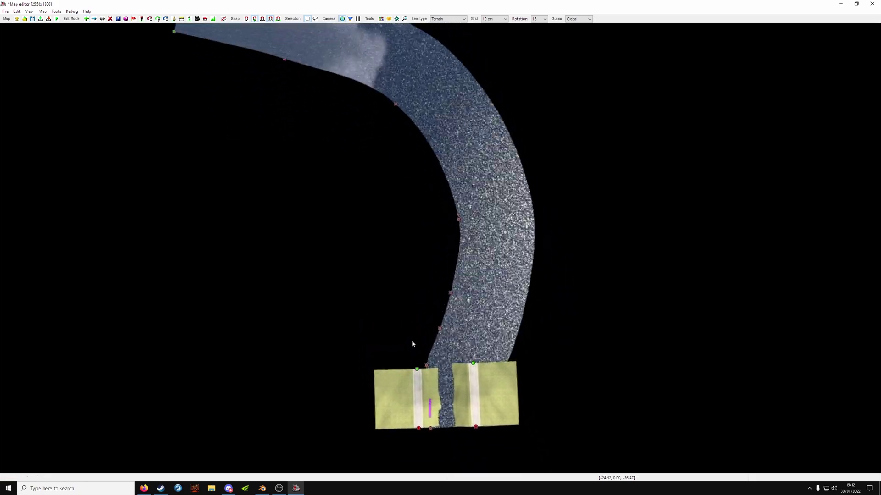
key(p)
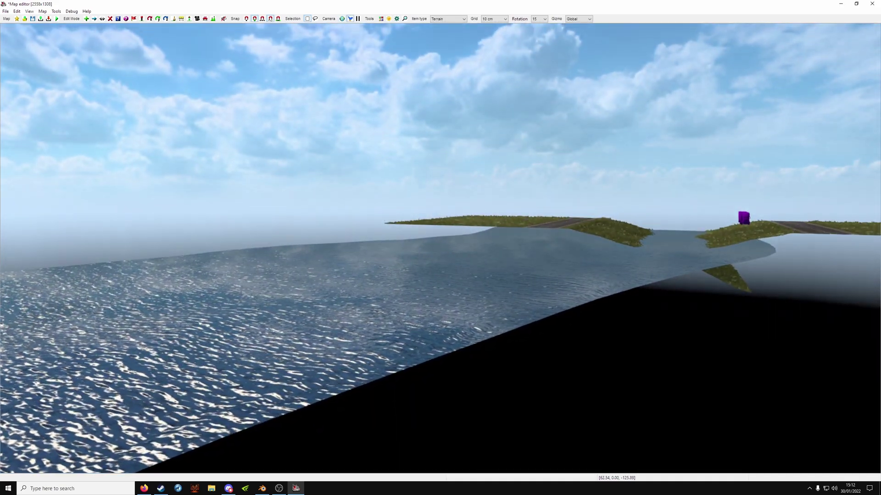
key(Left)
middle_drag(436, 247, 322, 215)
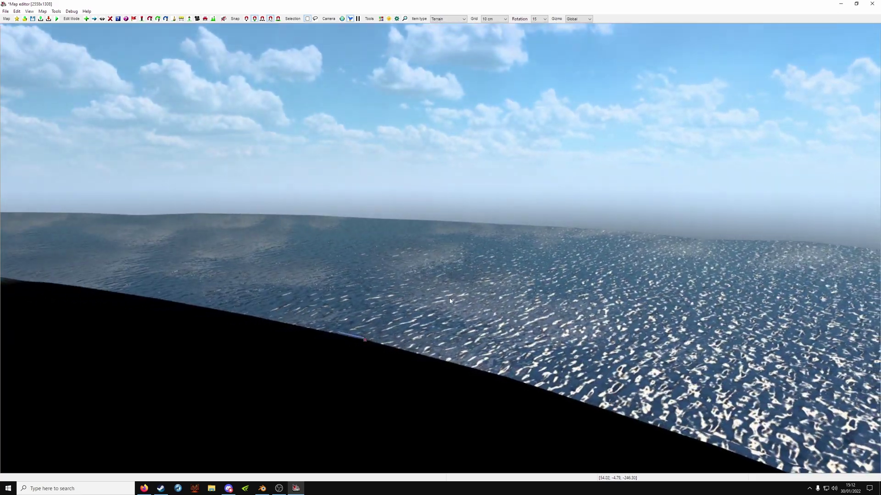
double_click(365, 342)
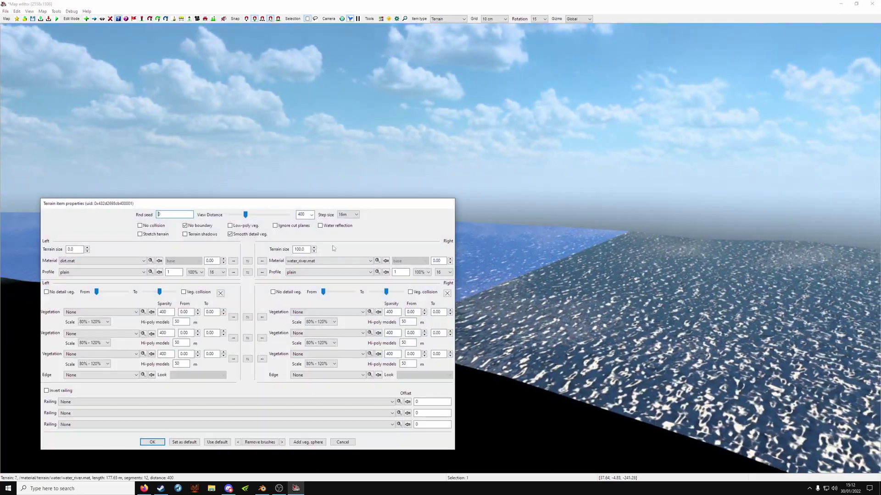
drag(274, 205, 724, 339)
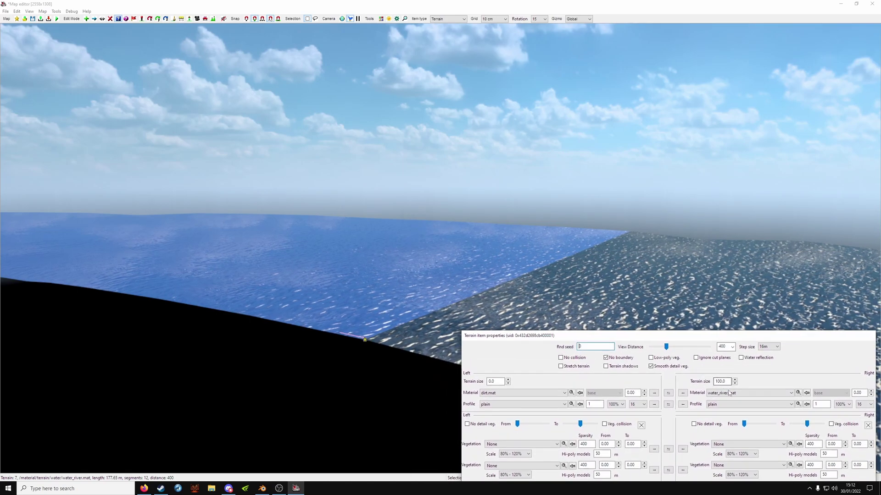
scroll(729, 395, down, 4)
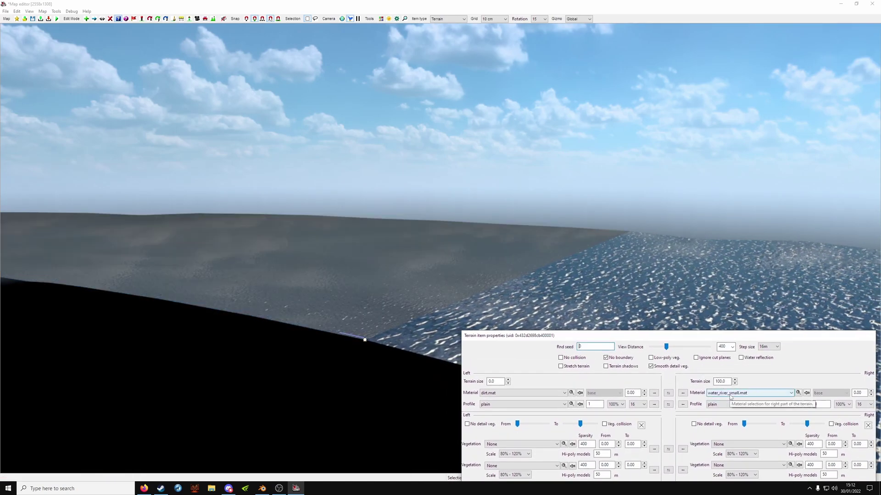
scroll(730, 397, up, 2)
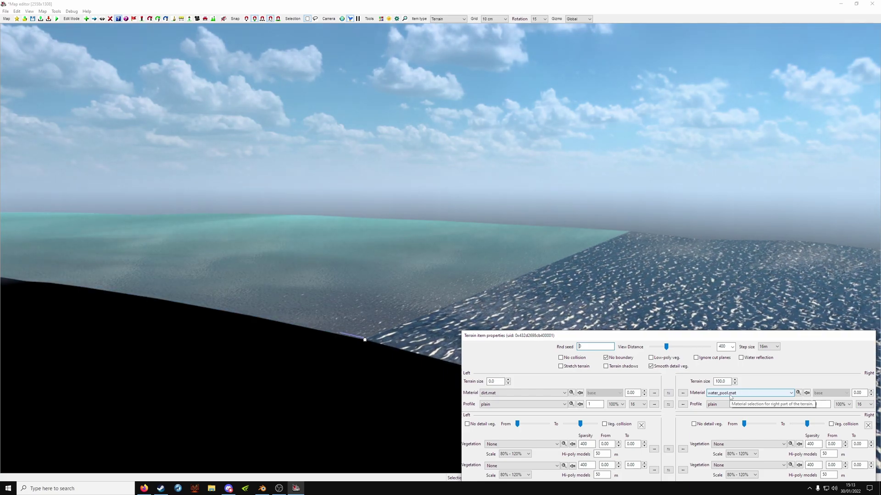
scroll(731, 397, up, 1)
scroll(731, 397, up, 1)
drag(710, 338, 685, 190)
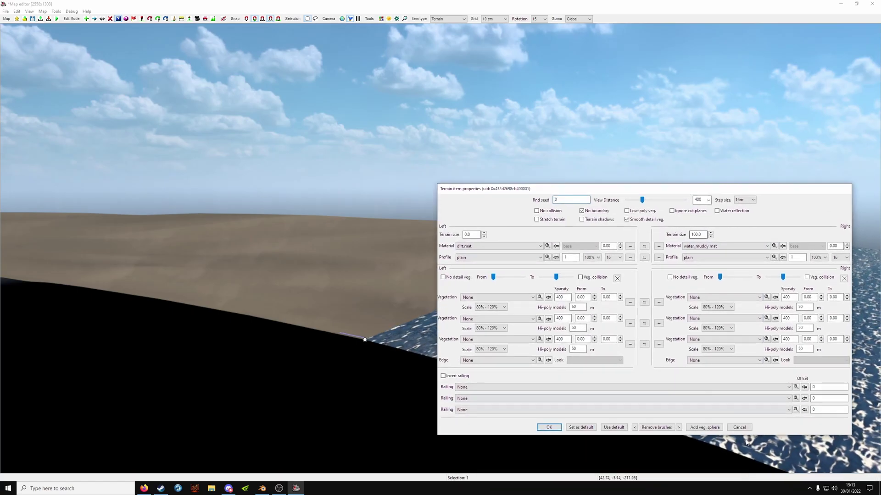
click(551, 426)
Step: Examine the seam between the muddy and blue water segments and the river's course between the roads
middle_drag(537, 405, 416, 249)
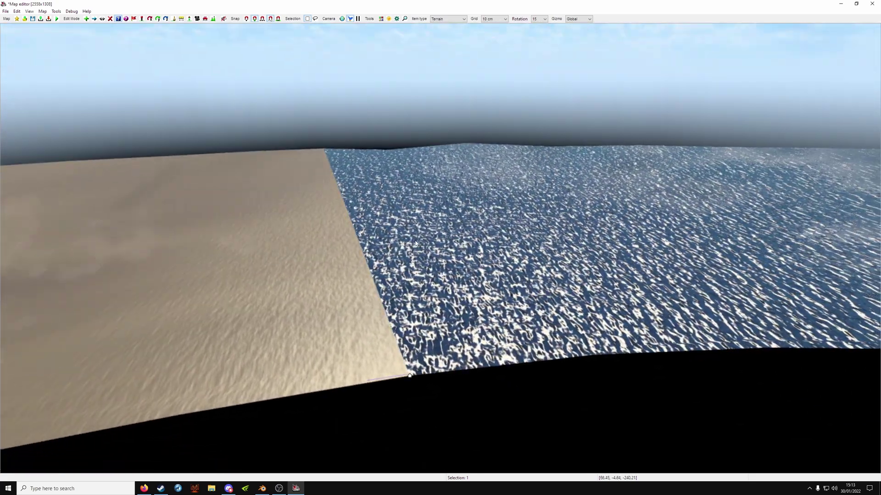
middle_drag(416, 248, 321, 188)
key(w)
key(d)
middle_drag(715, 160, 436, 253)
key(s)
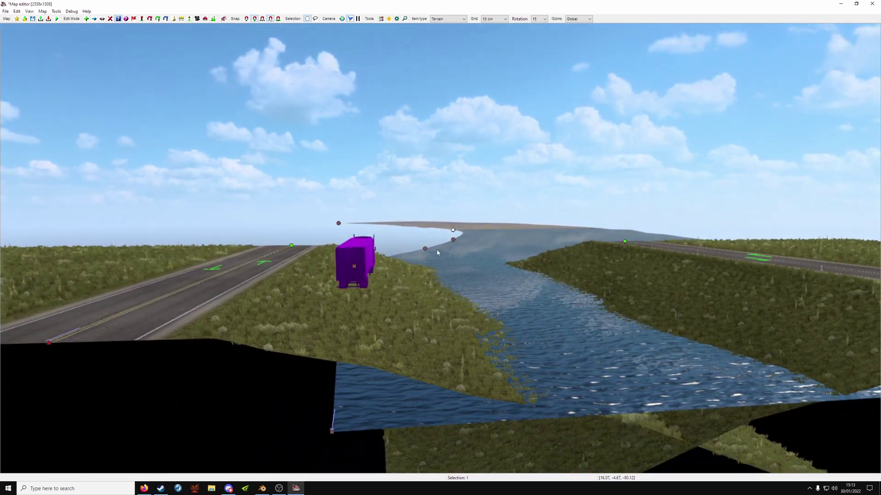